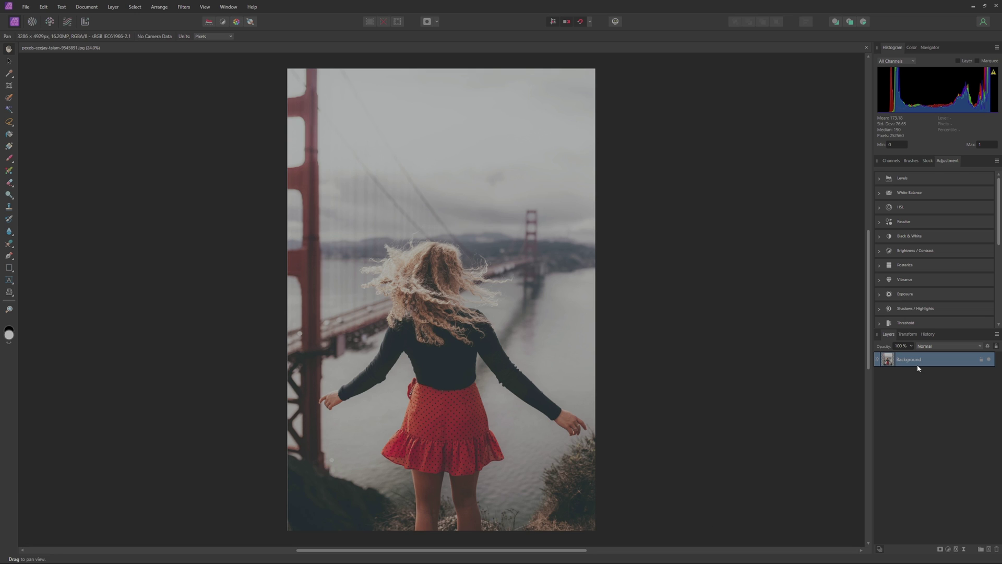
Duplicate the photo layer and size the Selection Brush with the bracket keys.
{"action": "key", "text": "ctrl+j"}
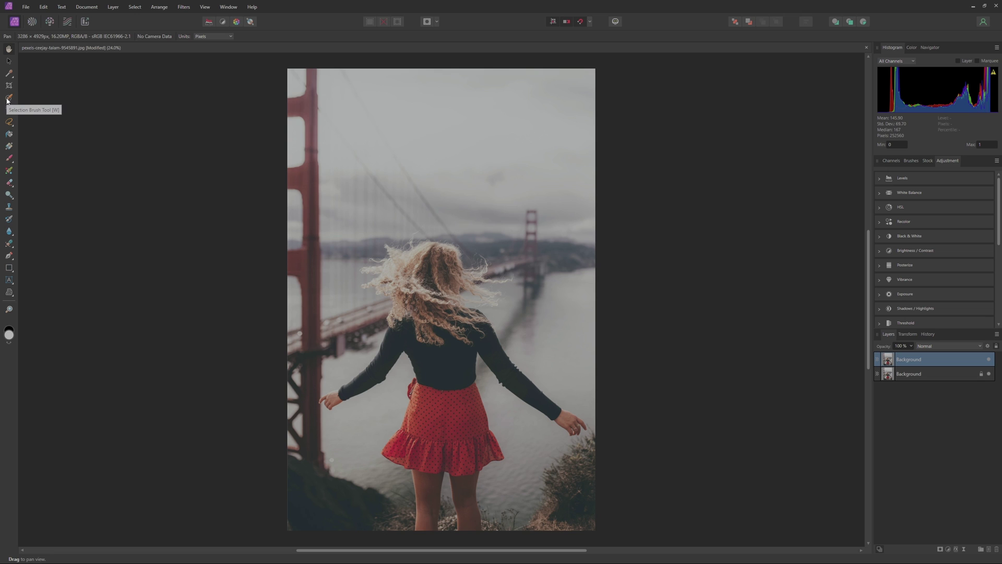
{"action": "left_click", "coordinate": [8, 98]}
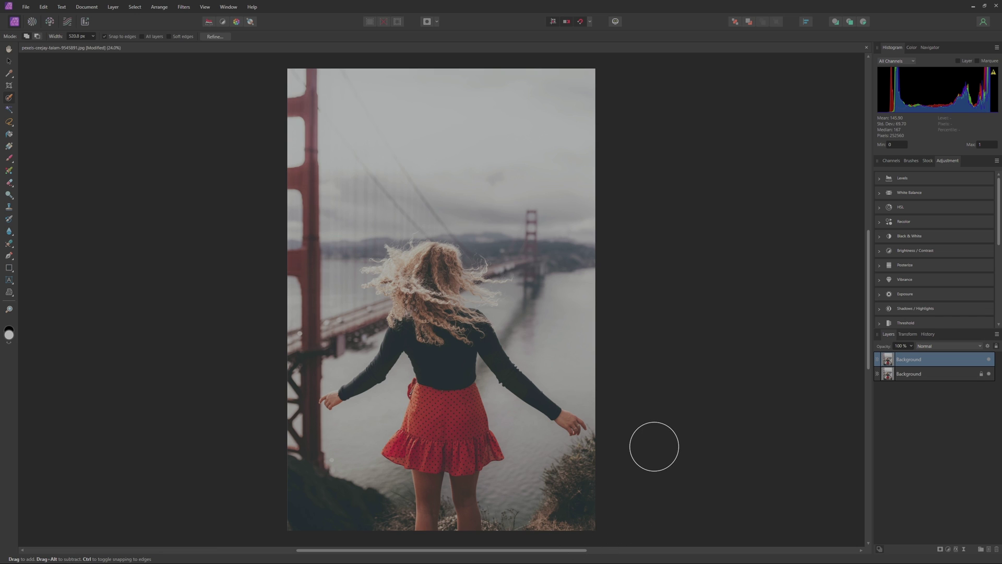
{"action": "key", "text": "bracketleft"}
{"action": "key", "text": "bracketleft"}
{"action": "key", "text": "bracketleft"}
{"action": "key", "text": "bracketright"}
Paint a selection over the woman's hair, torso, skirt, arms and the bottom-right grassy bush.
{"action": "key", "text": "bracketleft"}
{"action": "left_click_drag", "start_coordinate": [429, 264], "coordinate": [450, 435]}
{"action": "key", "text": "bracketleft"}
{"action": "key", "text": "bracketleft"}
{"action": "key", "text": "bracketleft"}
{"action": "key", "text": "bracketleft"}
{"action": "key", "text": "bracketleft"}
{"action": "key", "text": "bracketleft"}
{"action": "mouse_move", "coordinate": [453, 314]}
{"action": "left_mouse_down"}
{"action": "mouse_move", "coordinate": [479, 335]}
{"action": "mouse_move", "coordinate": [454, 351]}
{"action": "left_mouse_up"}
{"action": "mouse_move", "coordinate": [609, 456]}
{"action": "left_mouse_down"}
{"action": "mouse_move", "coordinate": [586, 458]}
{"action": "mouse_move", "coordinate": [547, 525]}
{"action": "mouse_move", "coordinate": [535, 508]}
{"action": "left_mouse_up"}
Open Refine Selection and move its panel away from the photo.
{"action": "left_click", "coordinate": [219, 39]}
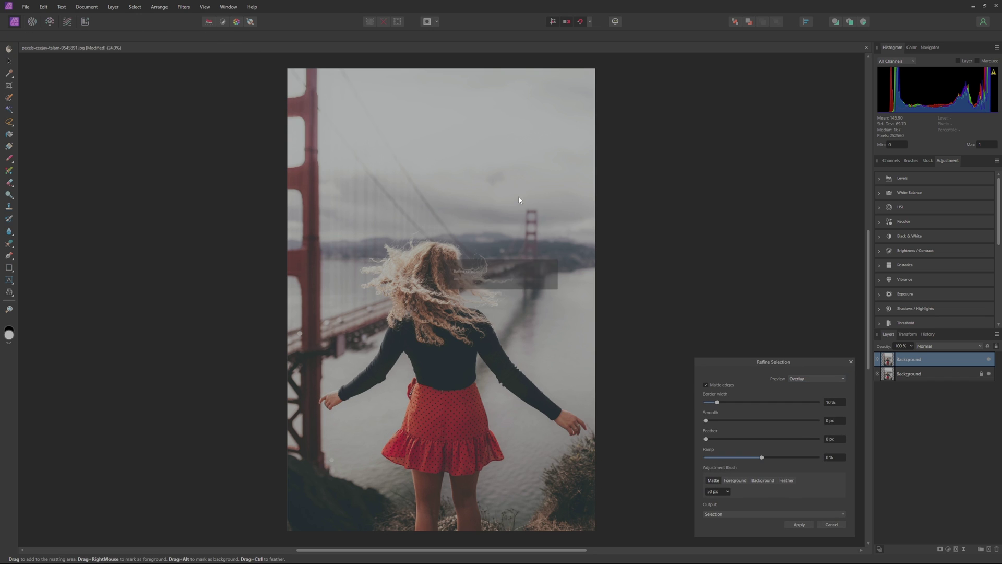
{"action": "left_click_drag", "start_coordinate": [771, 366], "coordinate": [733, 290]}
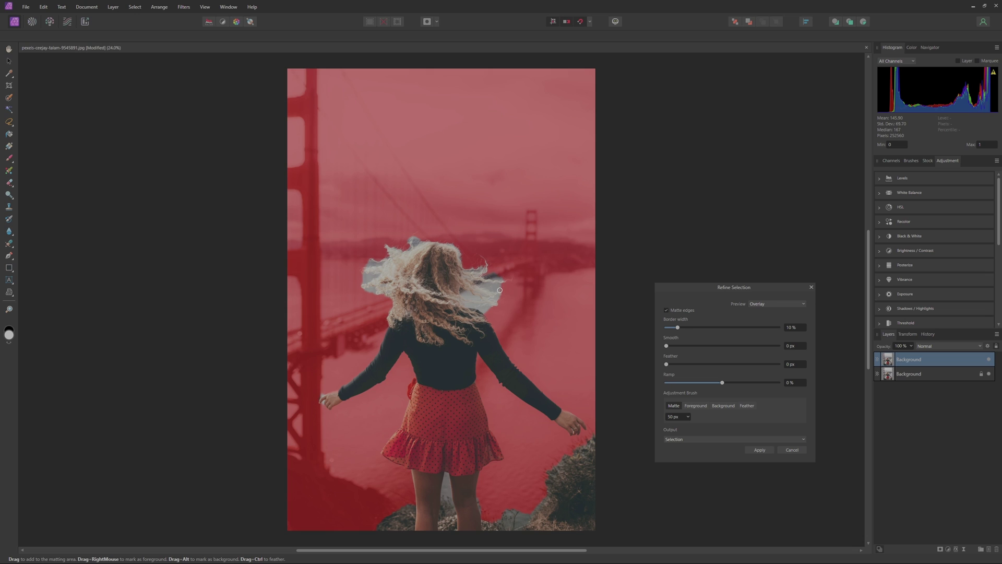
{"action": "left_click_drag", "start_coordinate": [689, 287], "coordinate": [696, 267]}
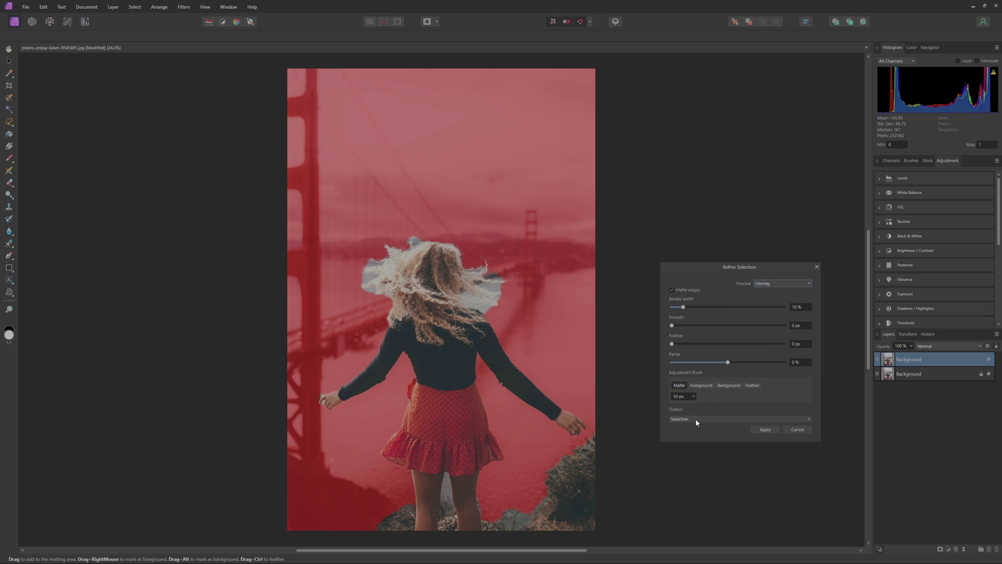
Mark the gap between the legs and beside the hair as background, and the rocks as foreground.
{"action": "left_click", "coordinate": [730, 386]}
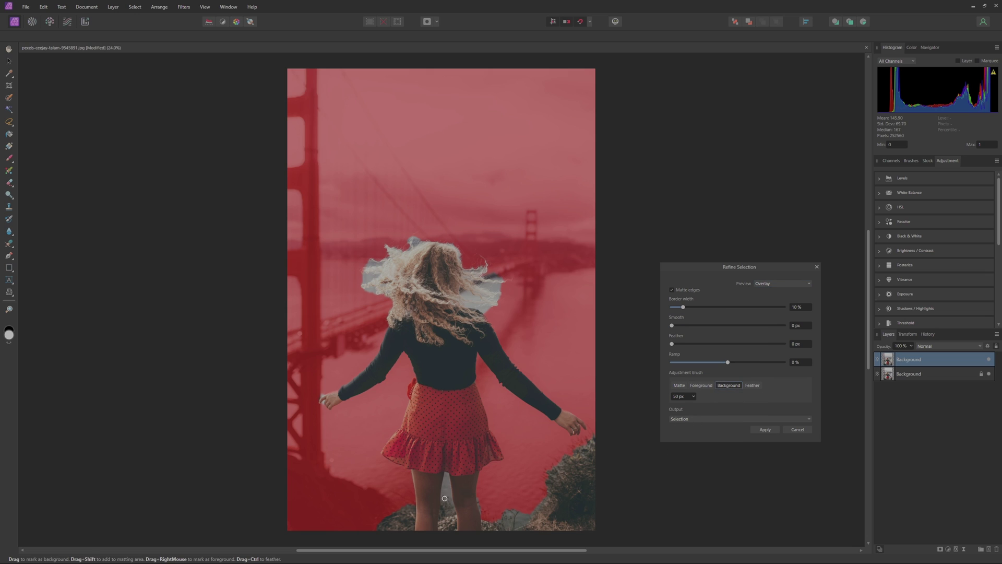
{"action": "left_click_drag", "start_coordinate": [446, 482], "coordinate": [446, 490]}
{"action": "left_click_drag", "start_coordinate": [463, 295], "coordinate": [483, 294]}
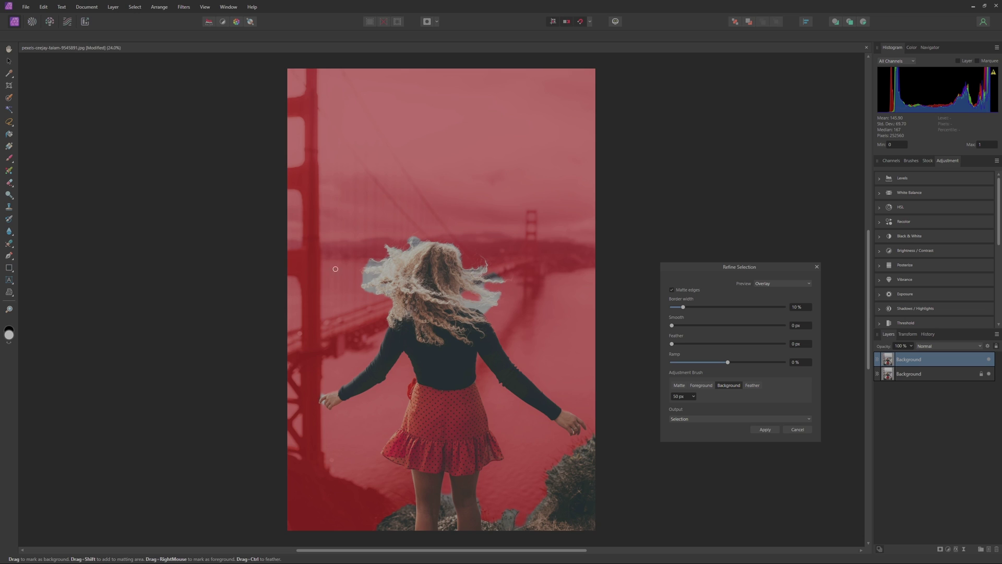
{"action": "left_click", "coordinate": [701, 385]}
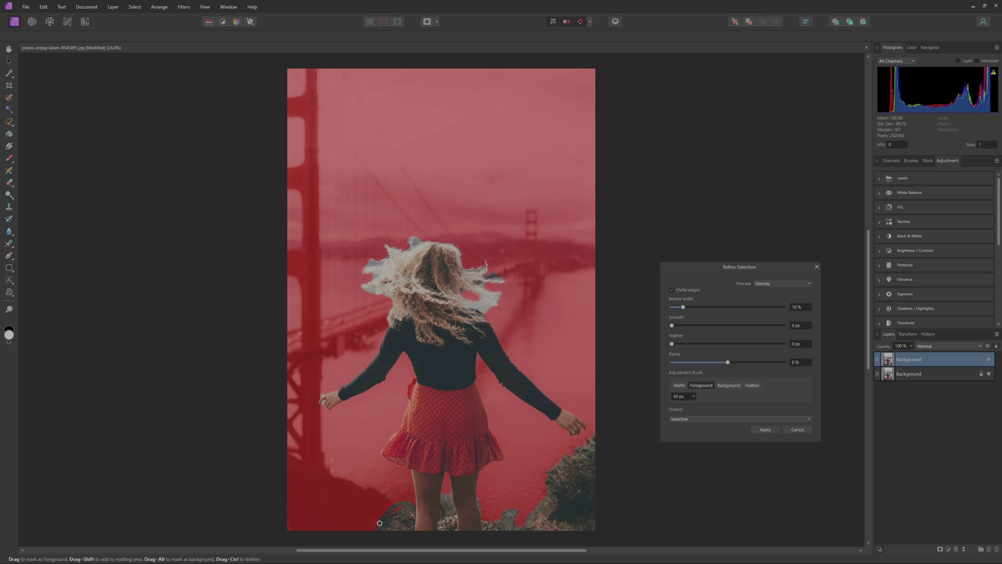
{"action": "left_click", "coordinate": [557, 462]}
{"action": "left_click", "coordinate": [682, 385]}
{"action": "scroll", "coordinate": [474, 291], "scroll_direction": "up", "scroll_amount": 5}
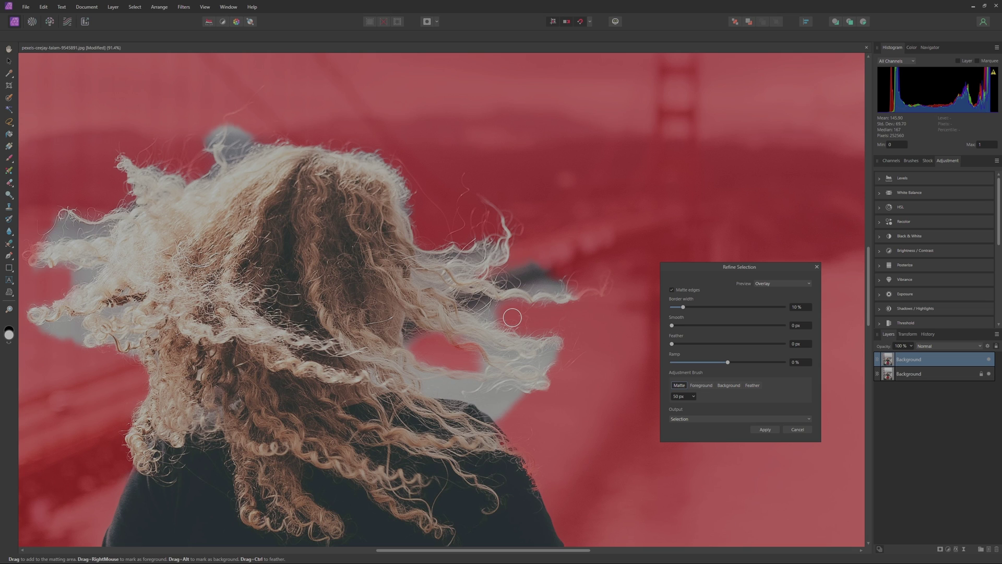
Brush the Matte refinement along the right, upper and left hair strands, then fit the photo in view.
{"action": "mouse_move", "coordinate": [502, 291]}
{"action": "left_mouse_down"}
{"action": "mouse_move", "coordinate": [561, 294]}
{"action": "mouse_move", "coordinate": [614, 277]}
{"action": "left_mouse_up"}
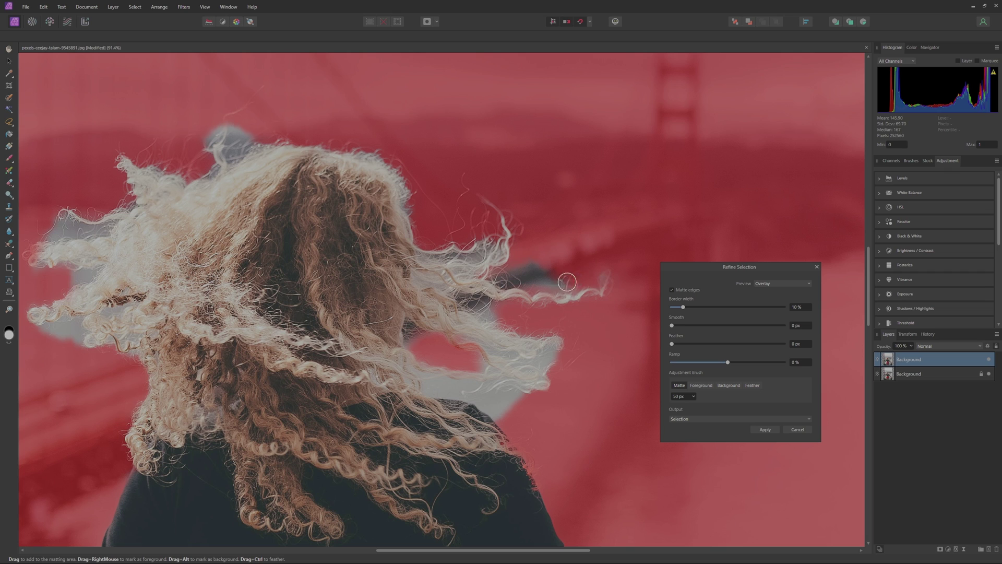
{"action": "mouse_move", "coordinate": [487, 196]}
{"action": "left_mouse_down"}
{"action": "mouse_move", "coordinate": [501, 246]}
{"action": "mouse_move", "coordinate": [414, 267]}
{"action": "mouse_move", "coordinate": [467, 277]}
{"action": "mouse_move", "coordinate": [691, 245]}
{"action": "left_mouse_up"}
{"action": "mouse_move", "coordinate": [261, 230]}
{"action": "left_mouse_down"}
{"action": "mouse_move", "coordinate": [297, 212]}
{"action": "mouse_move", "coordinate": [272, 282]}
{"action": "mouse_move", "coordinate": [253, 300]}
{"action": "mouse_move", "coordinate": [251, 289]}
{"action": "left_mouse_up"}
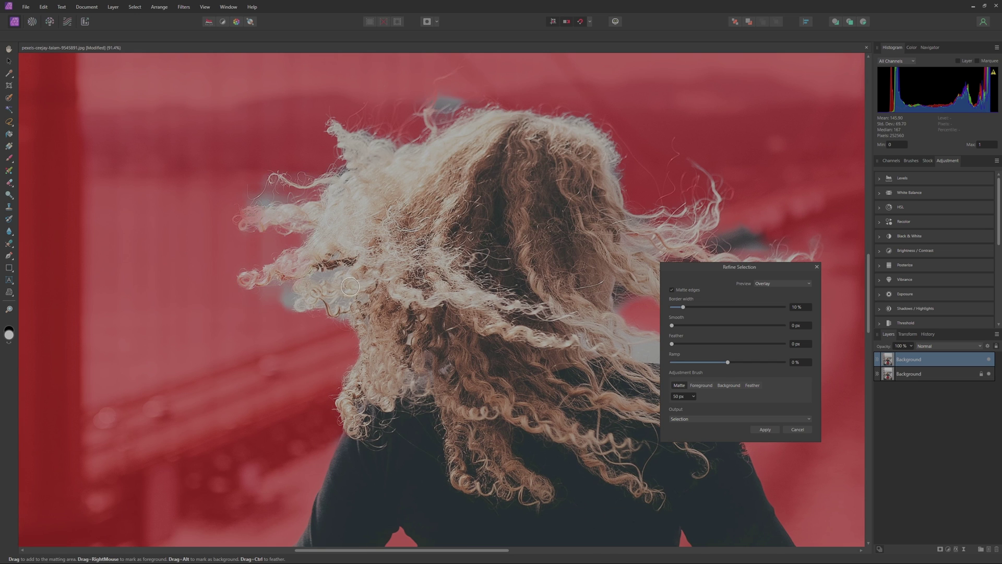
{"action": "key", "text": "space"}
{"action": "left_click_drag", "start_coordinate": [350, 286], "coordinate": [364, 315]}
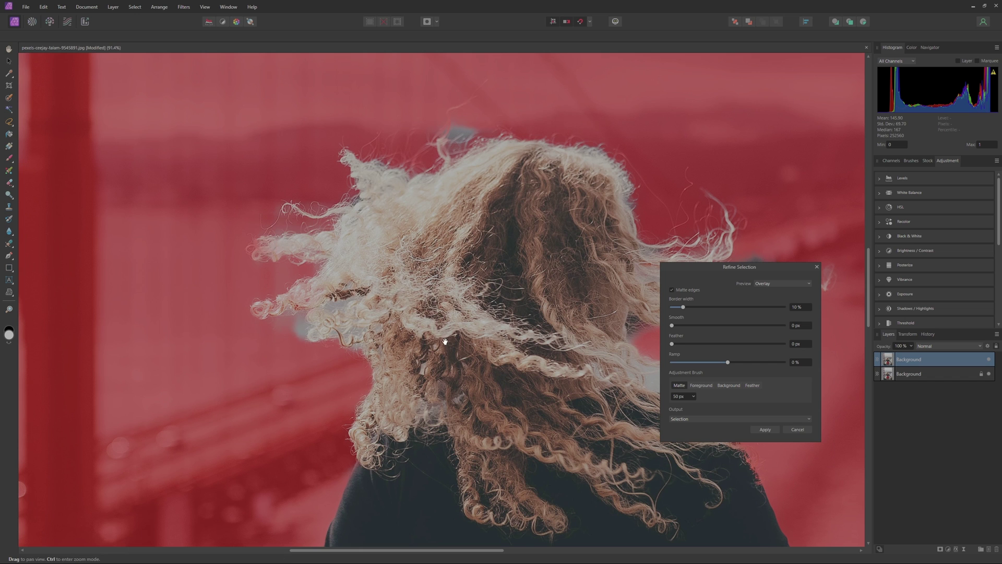
{"action": "mouse_move", "coordinate": [445, 341]}
{"action": "left_mouse_down"}
{"action": "mouse_move", "coordinate": [418, 219]}
{"action": "mouse_move", "coordinate": [386, 172]}
{"action": "left_mouse_up"}
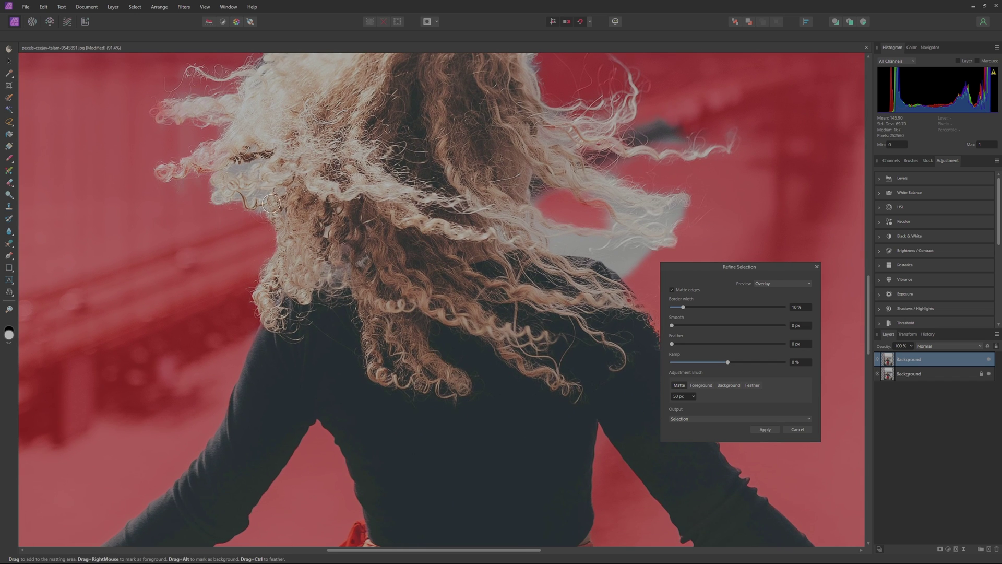
{"action": "key", "text": "ctrl+0"}
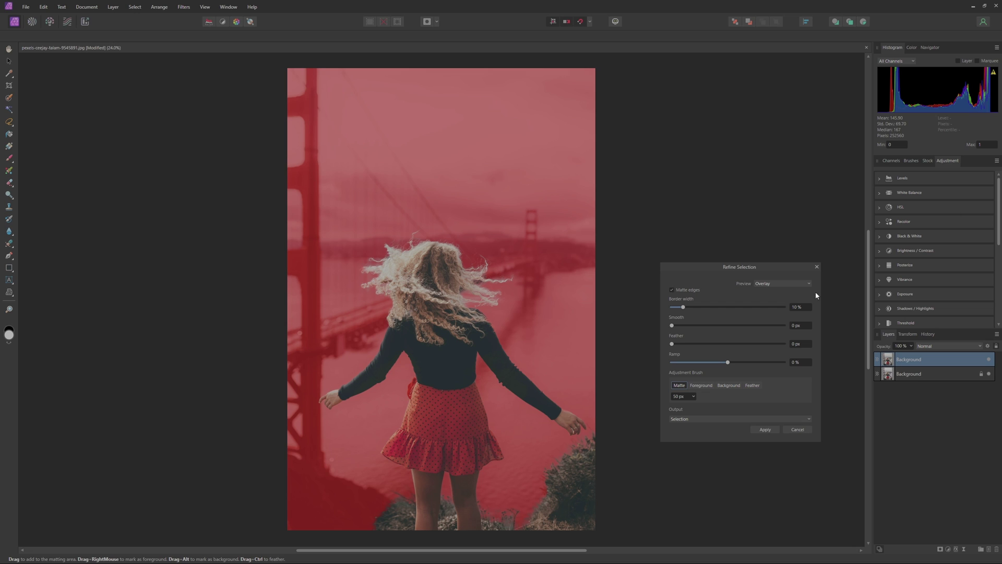
{"action": "left_click", "coordinate": [780, 284]}
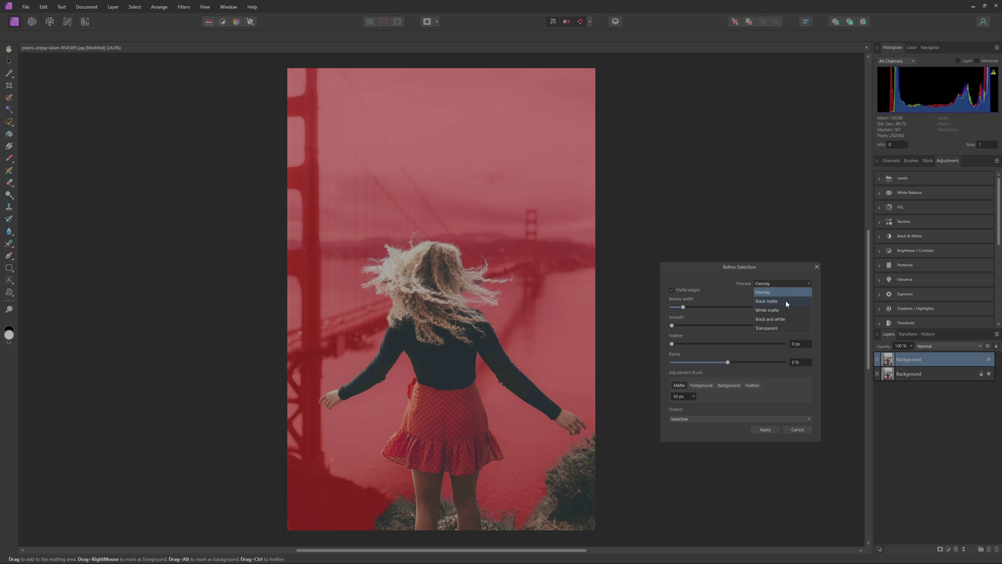
Preview on Black matte and brush the stray left hair fringe out as background.
{"action": "left_click", "coordinate": [786, 301]}
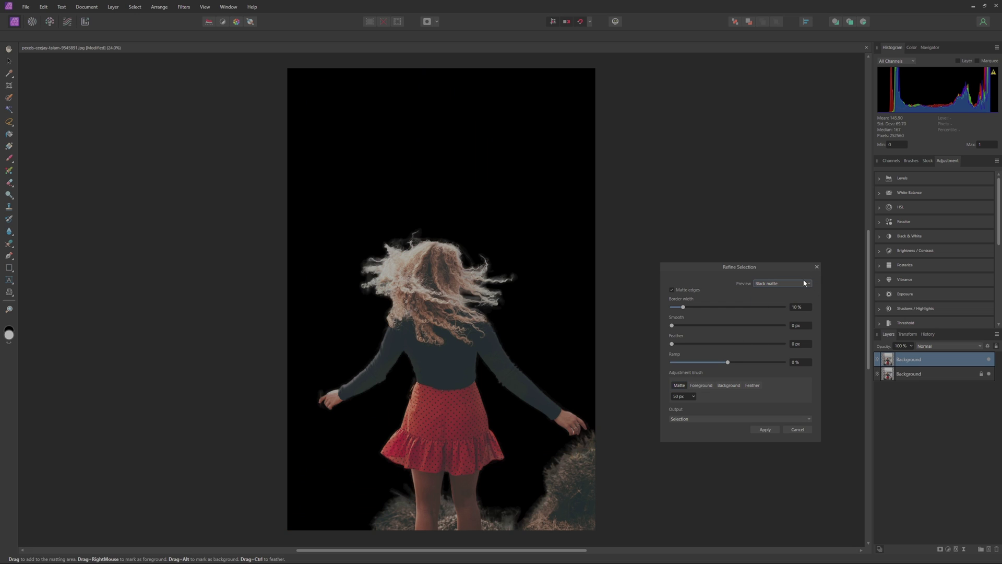
{"action": "scroll", "coordinate": [454, 244], "scroll_direction": "up", "scroll_amount": 5}
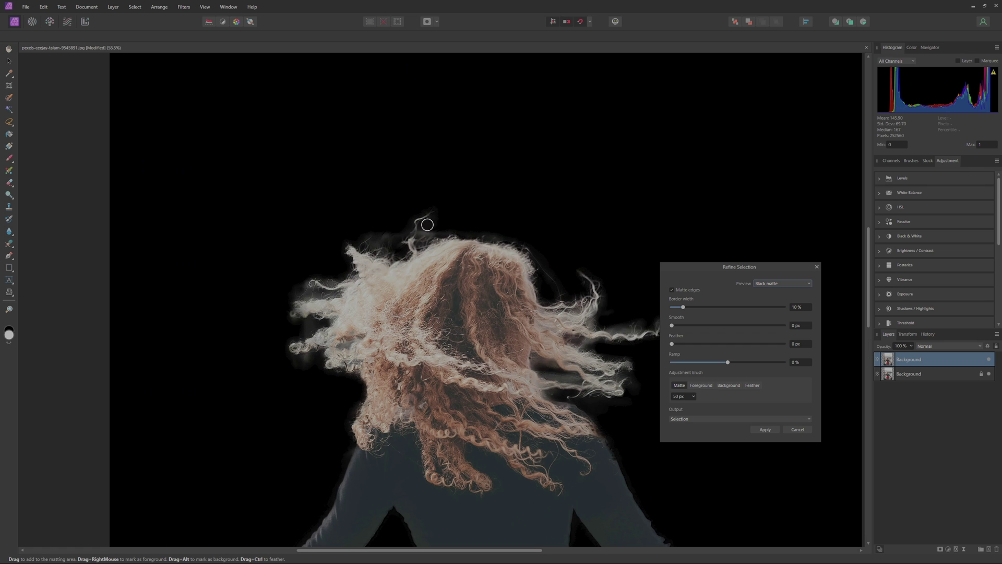
{"action": "left_click", "coordinate": [728, 386]}
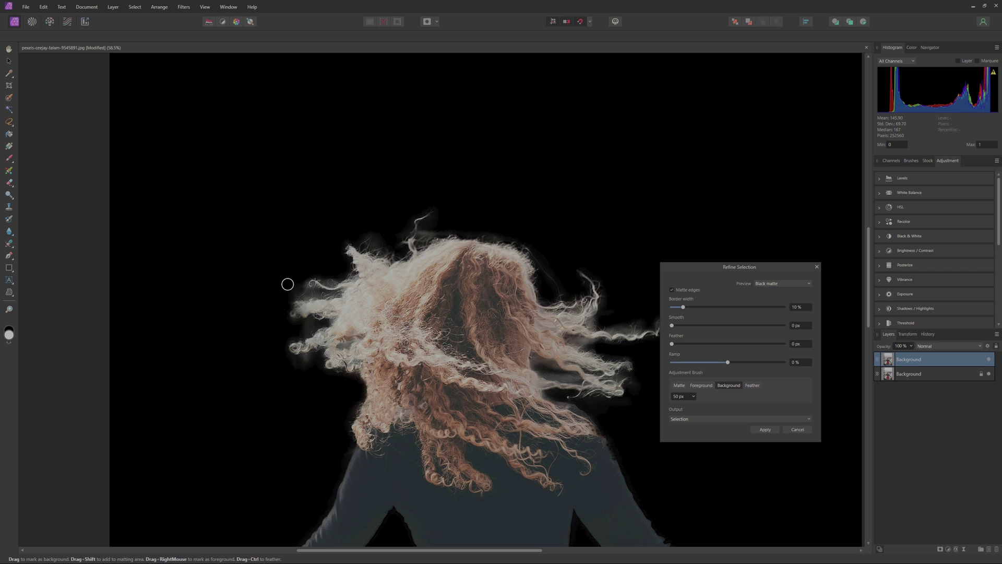
{"action": "left_click_drag", "start_coordinate": [541, 378], "coordinate": [579, 376]}
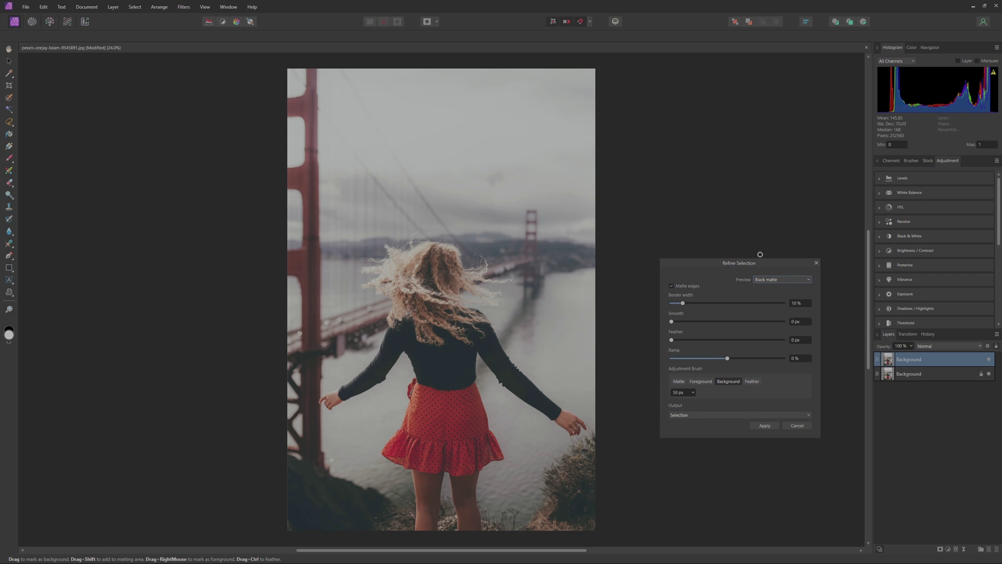
Set the refinement output to Mask and apply it.
{"action": "left_click", "coordinate": [694, 416]}
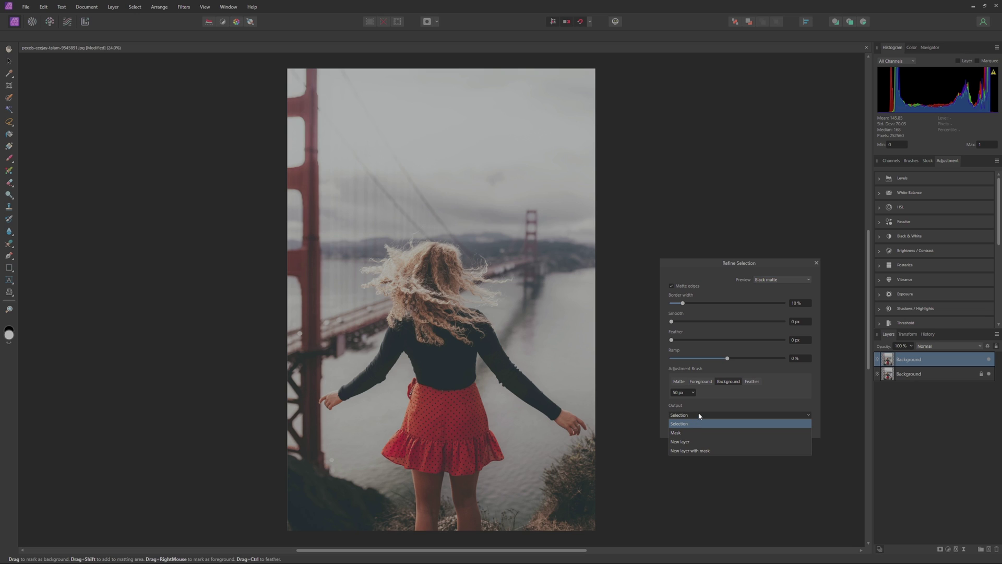
{"action": "left_click", "coordinate": [691, 431]}
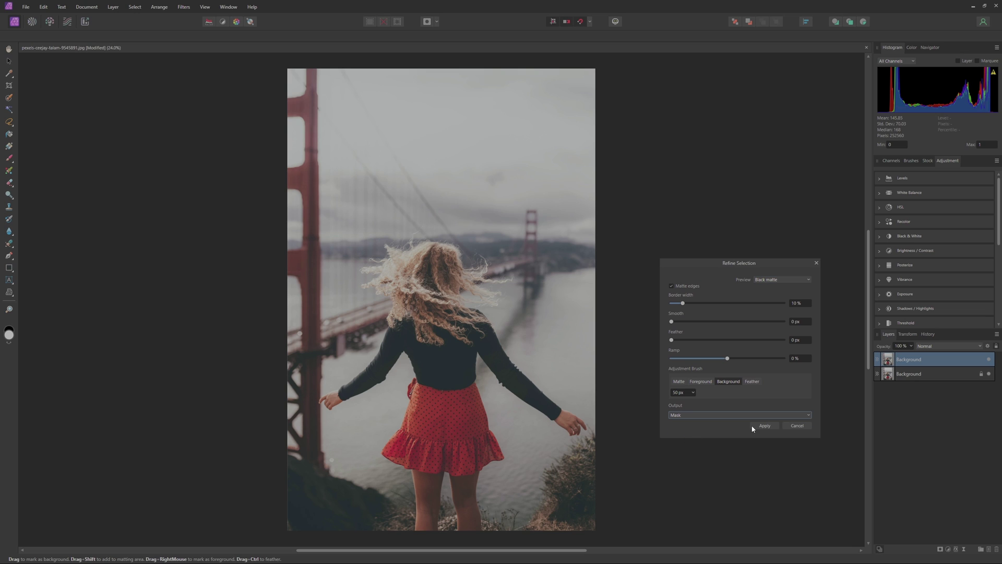
{"action": "left_click", "coordinate": [763, 426]}
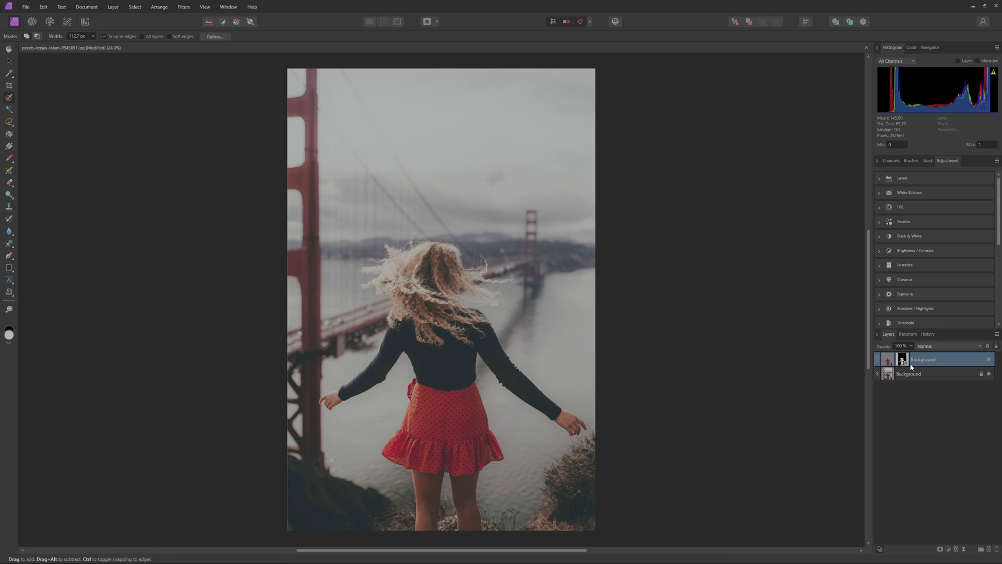
Hide the original bottom layer, try a Live Lens Blur at maximum radius, and expand the top layer's mask.
{"action": "left_click", "coordinate": [987, 375]}
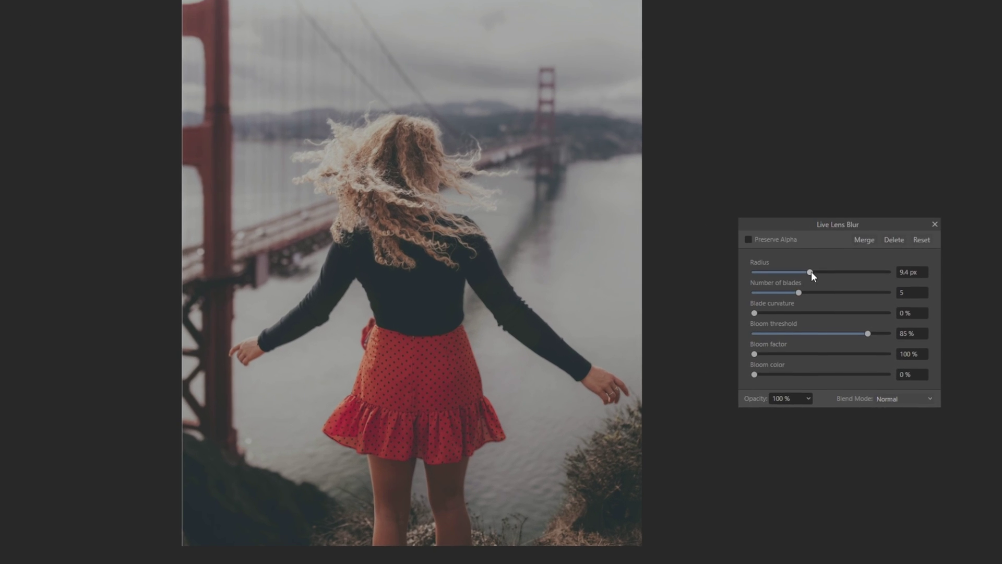
{"action": "left_click_drag", "start_coordinate": [737, 297], "coordinate": [638, 253]}
{"action": "left_click_drag", "start_coordinate": [704, 154], "coordinate": [717, 144]}
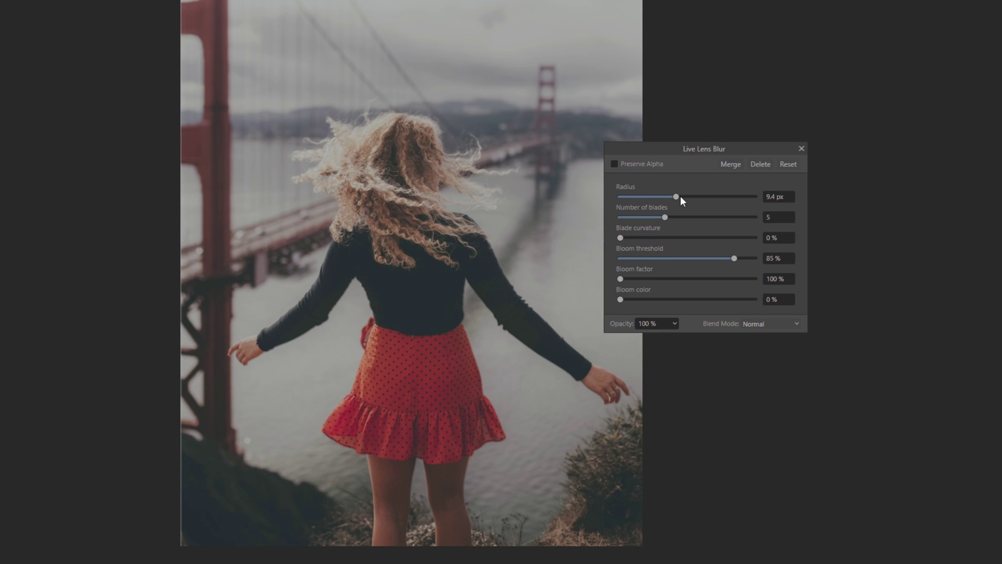
{"action": "left_click_drag", "start_coordinate": [679, 196], "coordinate": [760, 194]}
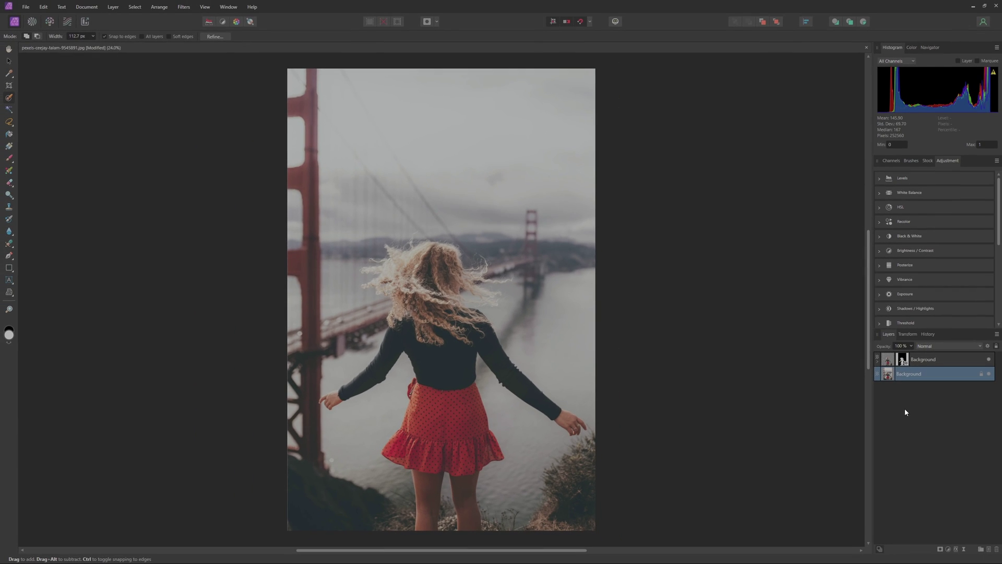
{"action": "left_click", "coordinate": [901, 359]}
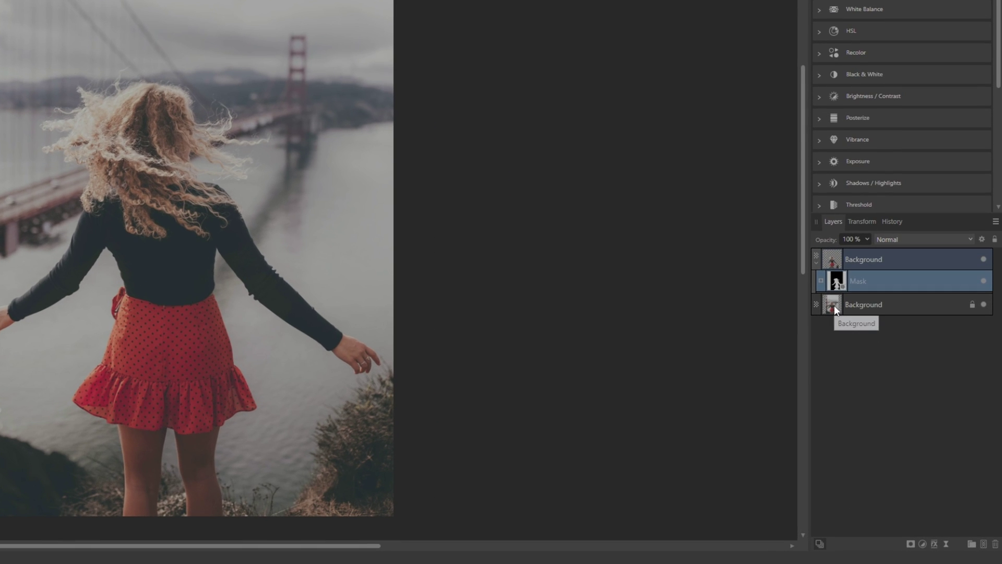
Paste a new mask and nest it under the lower Background layer.
{"action": "left_click", "coordinate": [847, 310]}
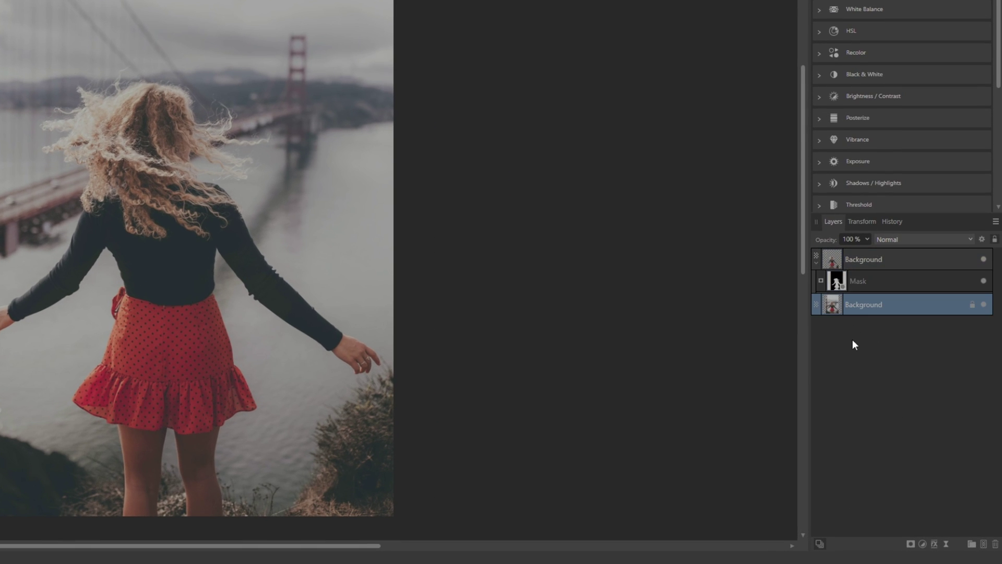
{"action": "key", "text": "ctrl+v"}
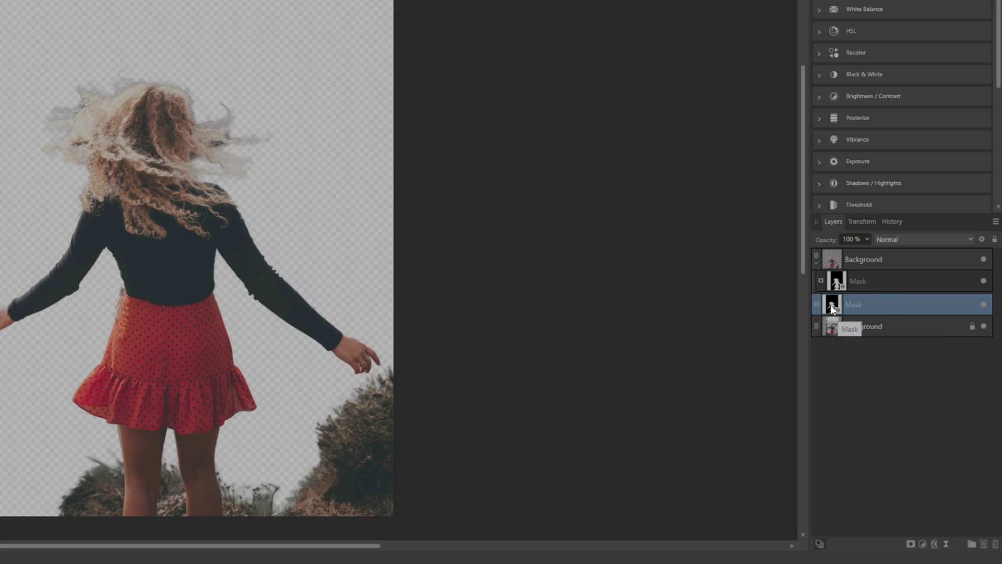
{"action": "left_click_drag", "start_coordinate": [839, 313], "coordinate": [877, 328]}
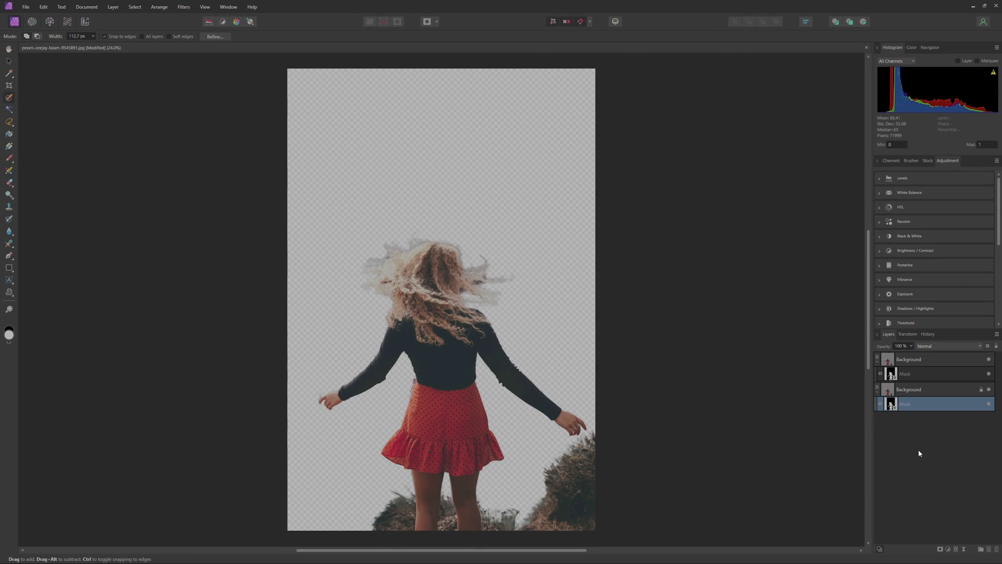
Invert the lower layer's mask with Ctrl+I and toggle layer visibility to check the cut-out.
{"action": "key", "text": "ctrl+i"}
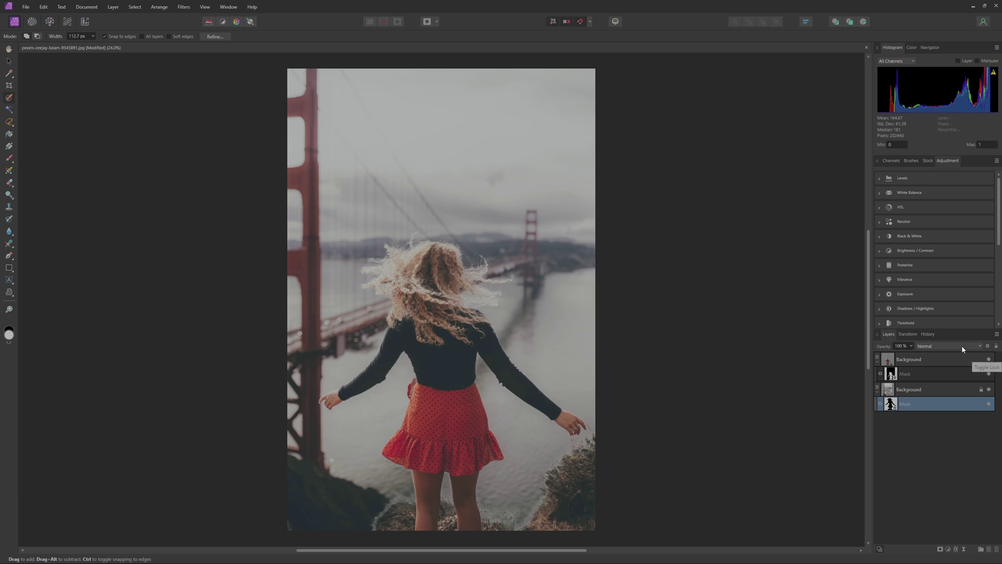
{"action": "left_click", "coordinate": [989, 359]}
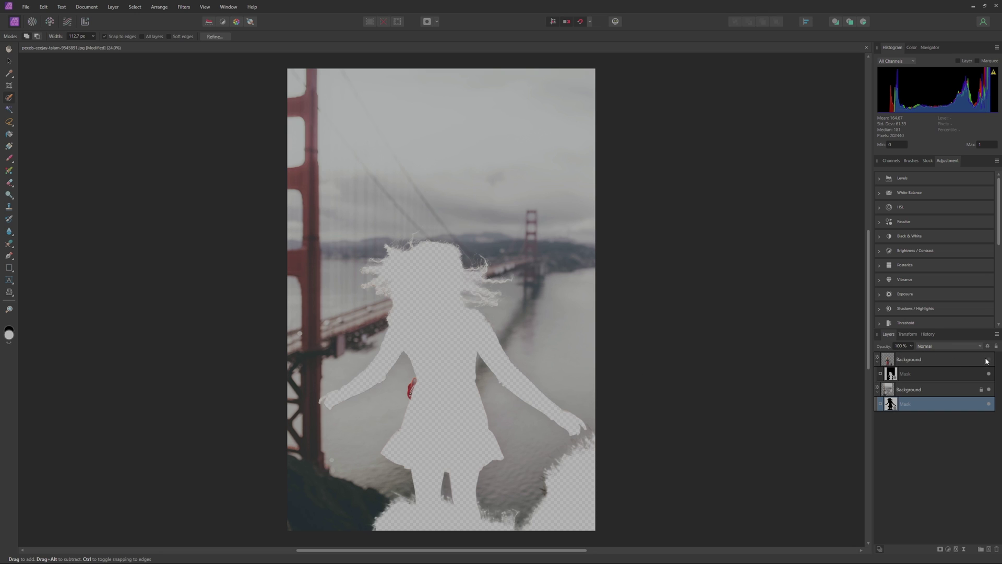
{"action": "left_click", "coordinate": [989, 390]}
{"action": "left_click", "coordinate": [989, 359]}
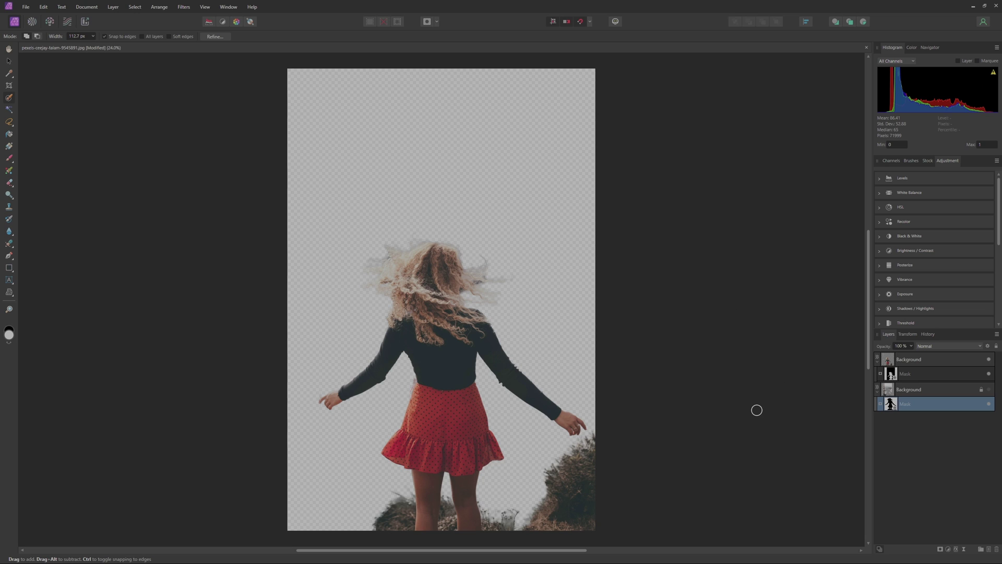
{"action": "key", "text": "Delete"}
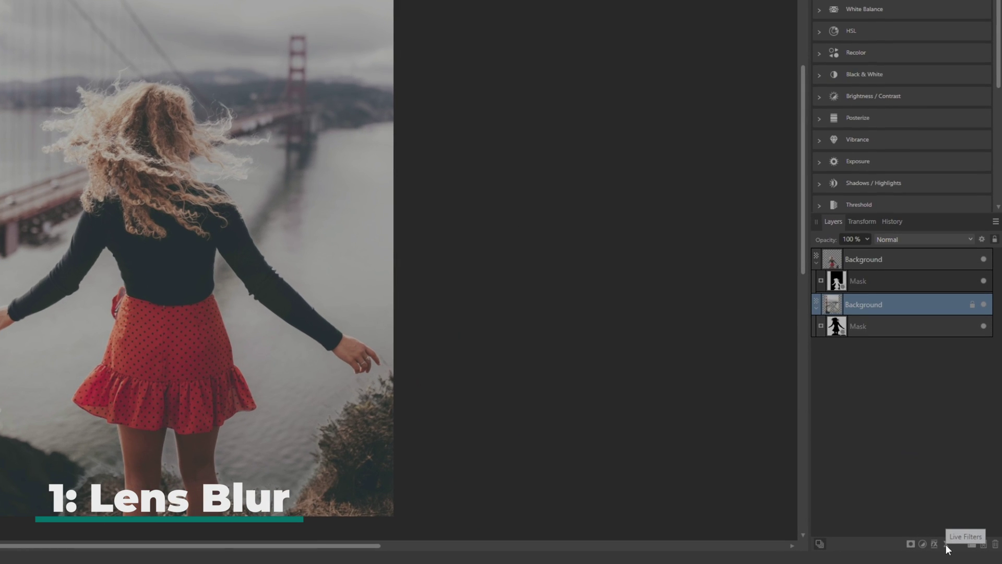
Add a Live Lens Blur with a 46.6 px radius and Preserve Alpha enabled.
{"action": "left_click", "coordinate": [945, 543]}
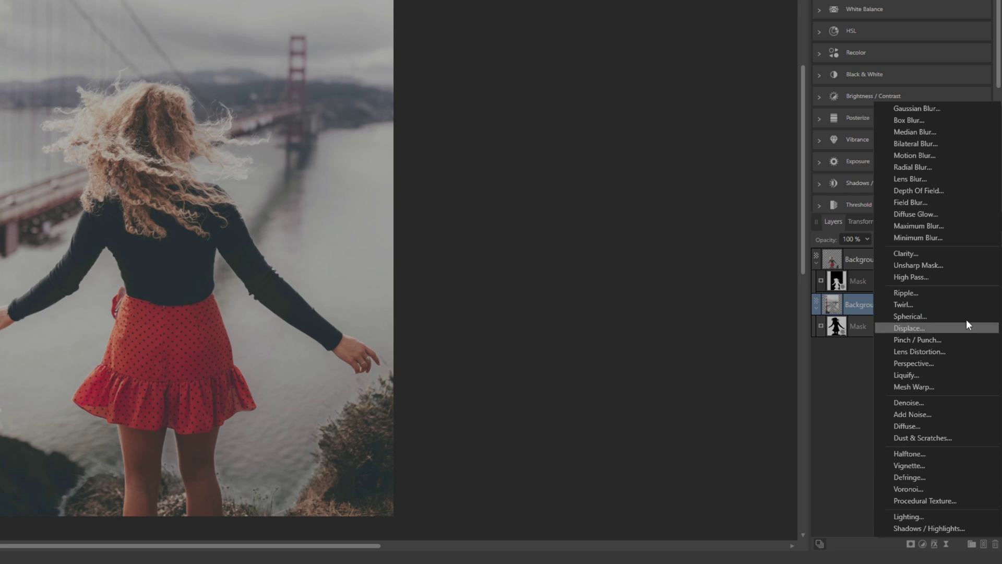
{"action": "left_click", "coordinate": [948, 178]}
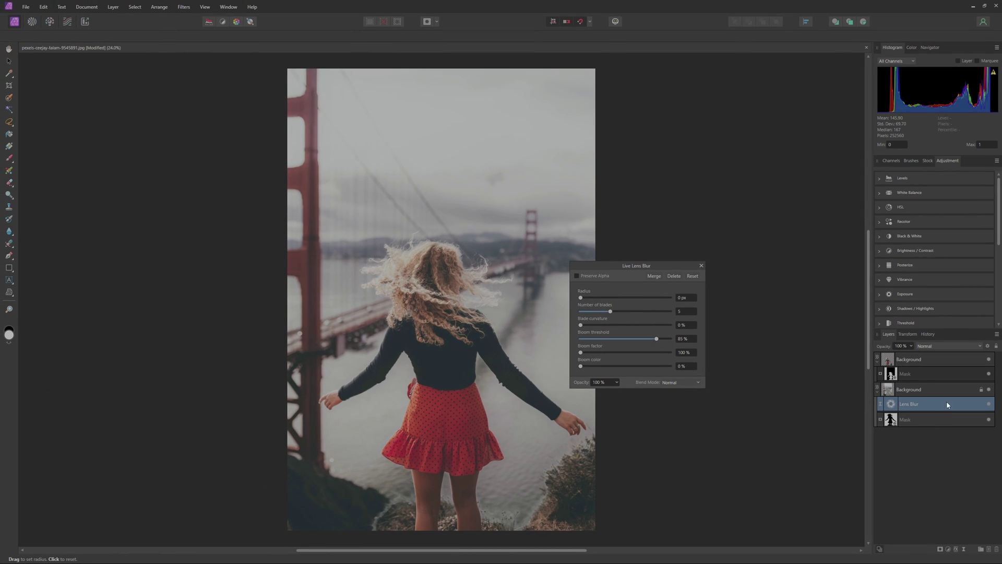
{"action": "left_click_drag", "start_coordinate": [633, 262], "coordinate": [683, 254]}
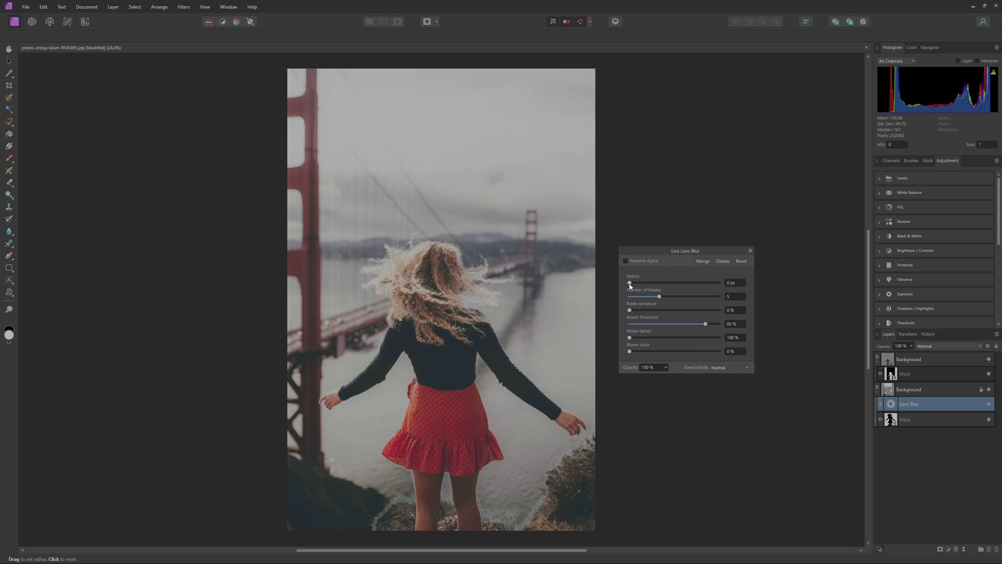
{"action": "left_click_drag", "start_coordinate": [630, 285], "coordinate": [706, 286]}
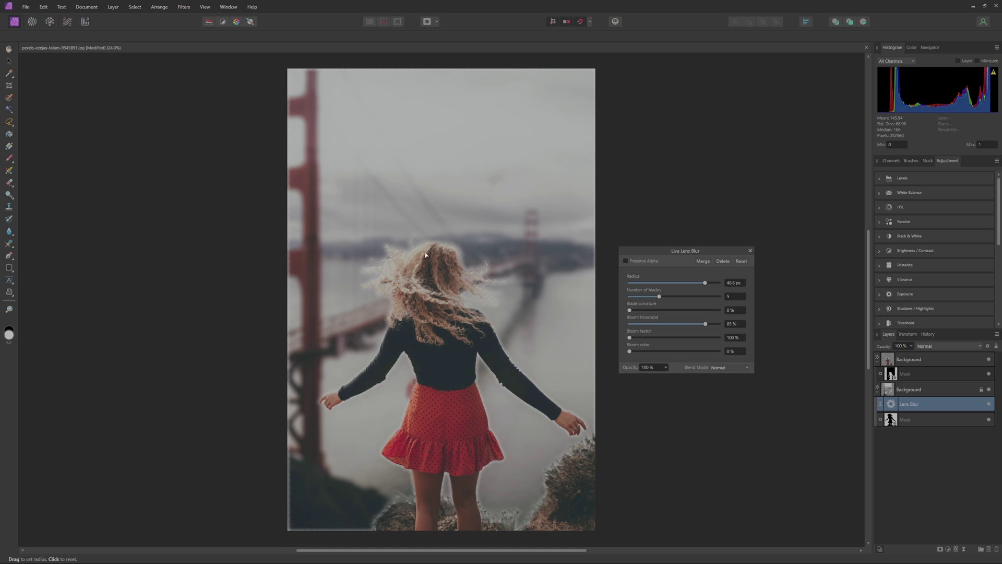
{"action": "left_click", "coordinate": [626, 261]}
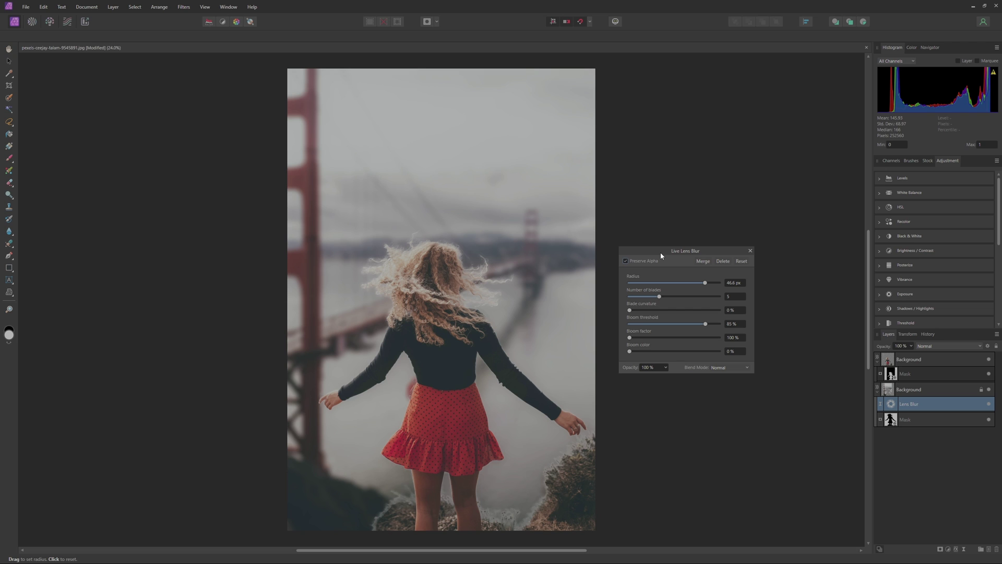
Tweak the lens blur: radius to 12.9 px, blade curvature 81 %, more bloom, then radius about 25 px.
{"action": "left_click_drag", "start_coordinate": [670, 254], "coordinate": [689, 242]}
{"action": "left_click_drag", "start_coordinate": [724, 271], "coordinate": [689, 272]}
{"action": "left_click_drag", "start_coordinate": [691, 244], "coordinate": [695, 242]}
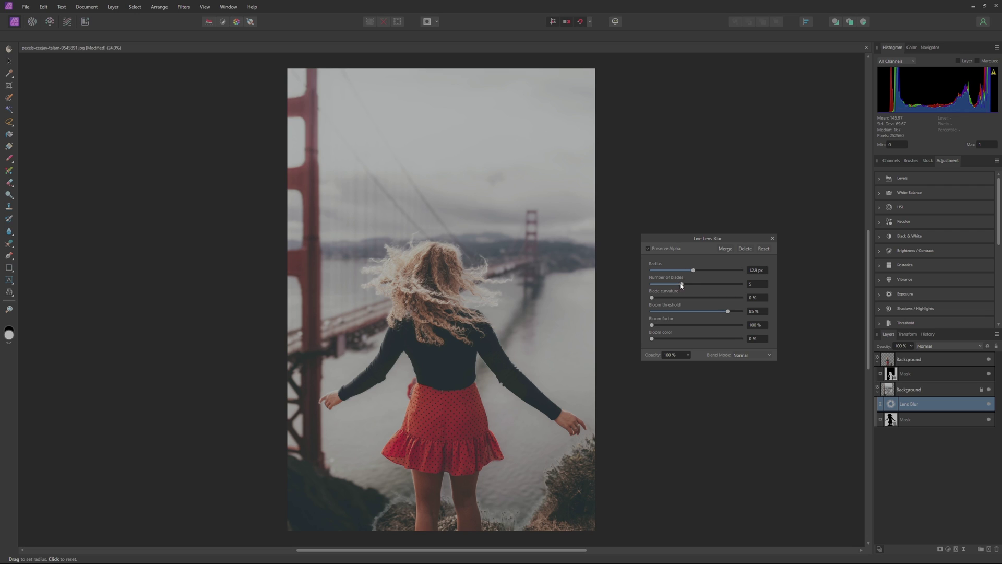
{"action": "mouse_move", "coordinate": [653, 298]}
{"action": "left_mouse_down"}
{"action": "mouse_move", "coordinate": [724, 297]}
{"action": "mouse_move", "coordinate": [636, 301]}
{"action": "left_mouse_up"}
{"action": "mouse_move", "coordinate": [655, 326]}
{"action": "left_mouse_down"}
{"action": "mouse_move", "coordinate": [713, 327]}
{"action": "mouse_move", "coordinate": [659, 329]}
{"action": "mouse_move", "coordinate": [642, 313]}
{"action": "left_mouse_up"}
{"action": "left_click_drag", "start_coordinate": [686, 238], "coordinate": [664, 249]}
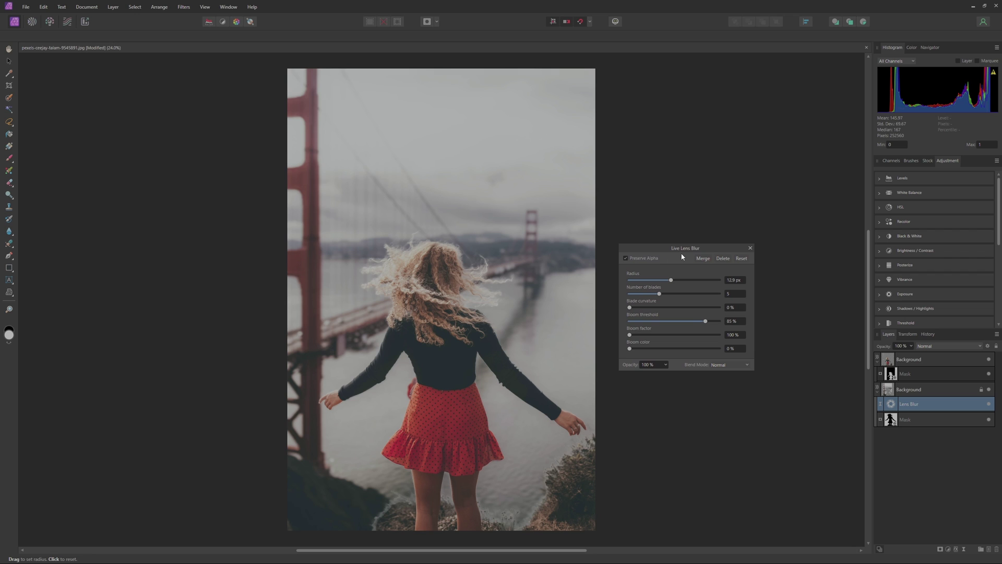
{"action": "left_click_drag", "start_coordinate": [689, 247], "coordinate": [682, 281]}
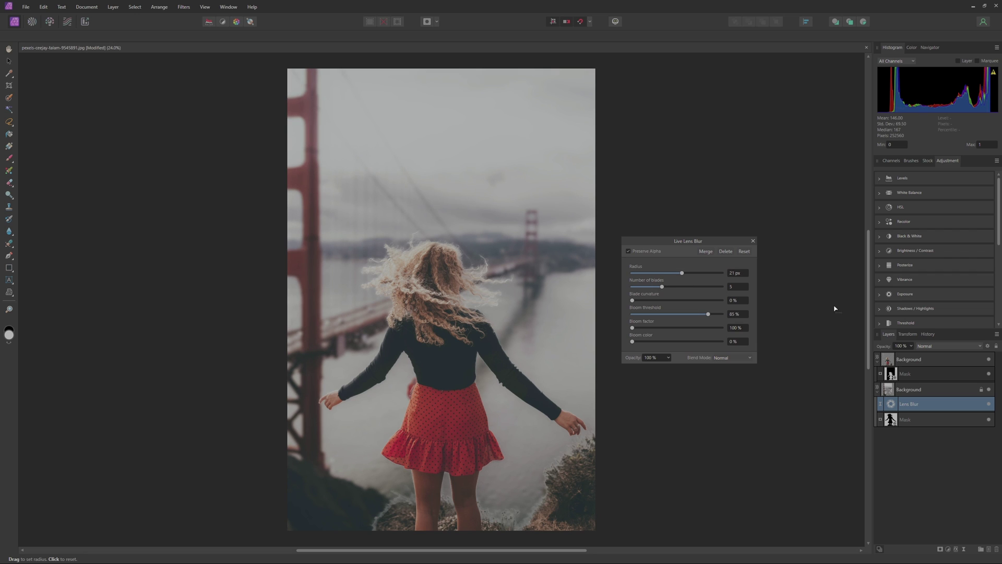
Close the lens blur settings and delete the Lens Blur layer.
{"action": "left_click", "coordinate": [752, 240]}
{"action": "key", "text": "w"}
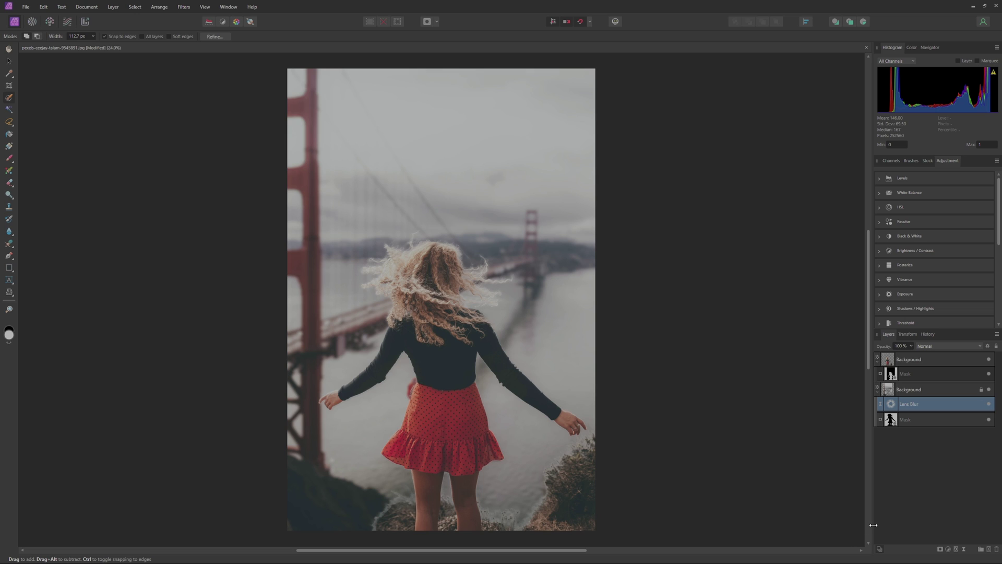
{"action": "key", "text": "Delete"}
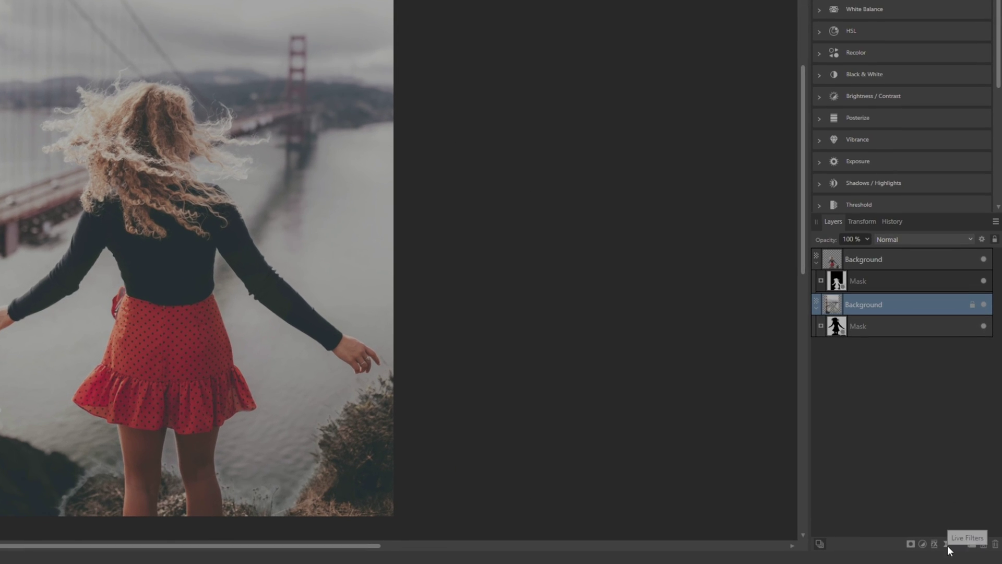
Add a Live Radial Blur, settle its angle on a slight spin, and shift its centre.
{"action": "left_click", "coordinate": [946, 544]}
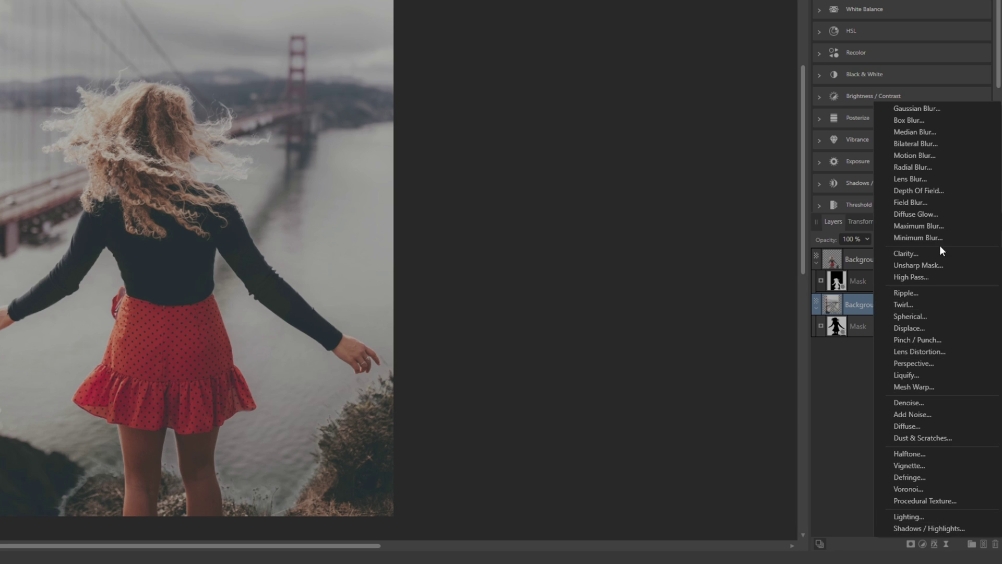
{"action": "left_click", "coordinate": [922, 168]}
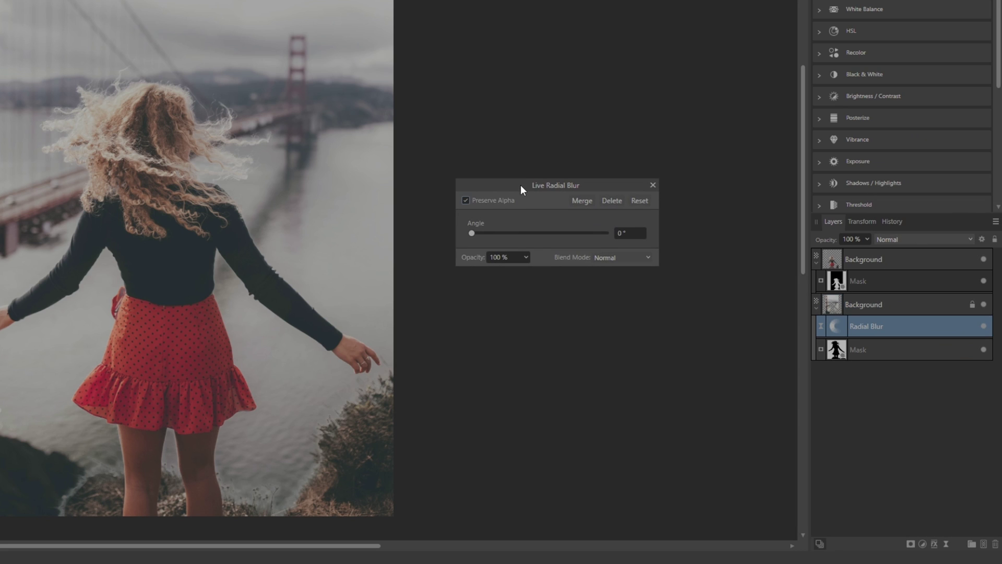
{"action": "left_click_drag", "start_coordinate": [521, 185], "coordinate": [532, 184]}
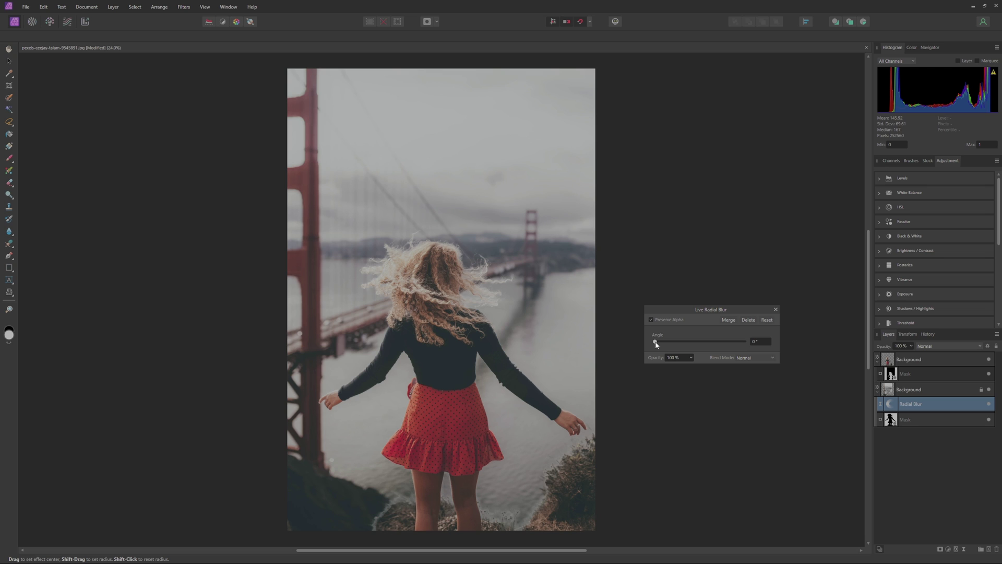
{"action": "left_click_drag", "start_coordinate": [656, 344], "coordinate": [781, 340]}
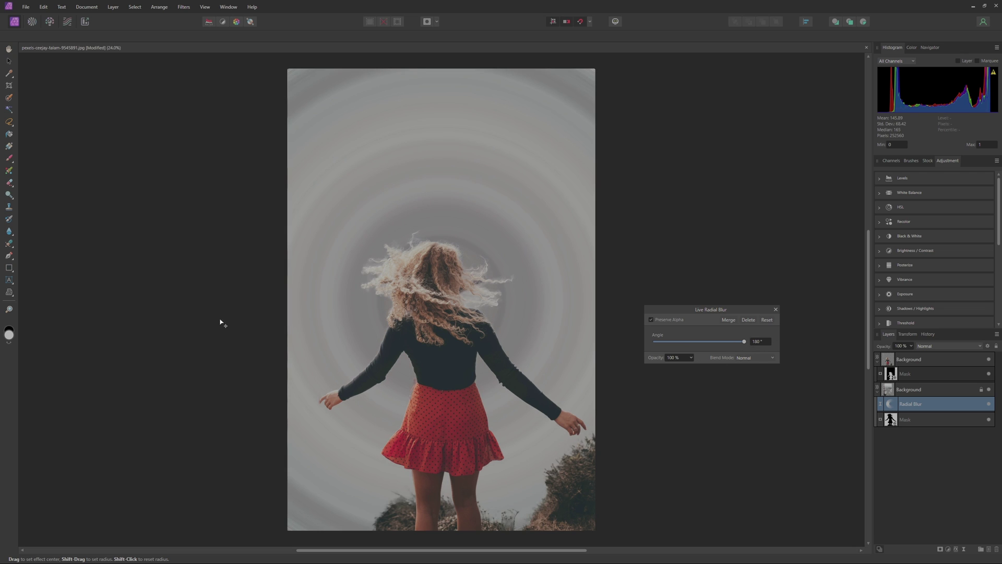
{"action": "left_click_drag", "start_coordinate": [738, 344], "coordinate": [659, 345]}
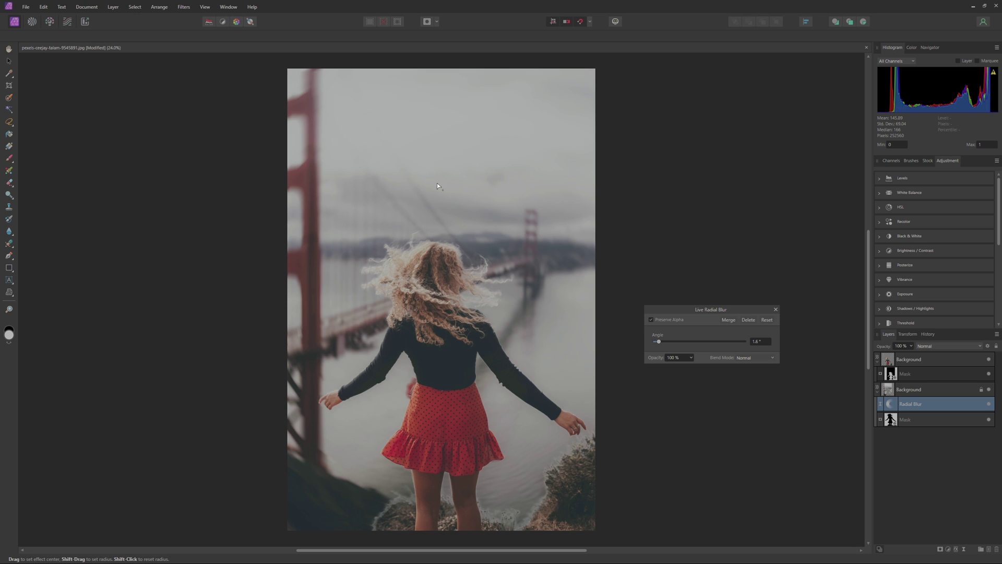
{"action": "mouse_move", "coordinate": [437, 183]}
{"action": "left_mouse_down"}
{"action": "mouse_move", "coordinate": [559, 270]}
{"action": "mouse_move", "coordinate": [537, 377]}
{"action": "mouse_move", "coordinate": [476, 426]}
{"action": "mouse_move", "coordinate": [378, 419]}
{"action": "mouse_move", "coordinate": [417, 442]}
{"action": "mouse_move", "coordinate": [435, 278]}
{"action": "left_mouse_up"}
Close the Live Radial Blur settings and delete the Radial Blur layer.
{"action": "left_click", "coordinate": [776, 309]}
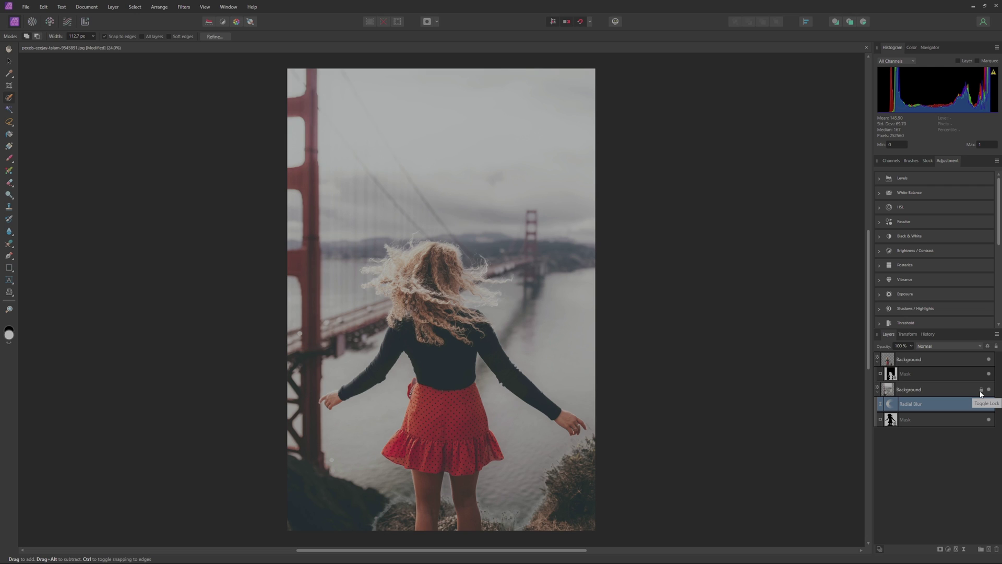
{"action": "key", "text": "Delete"}
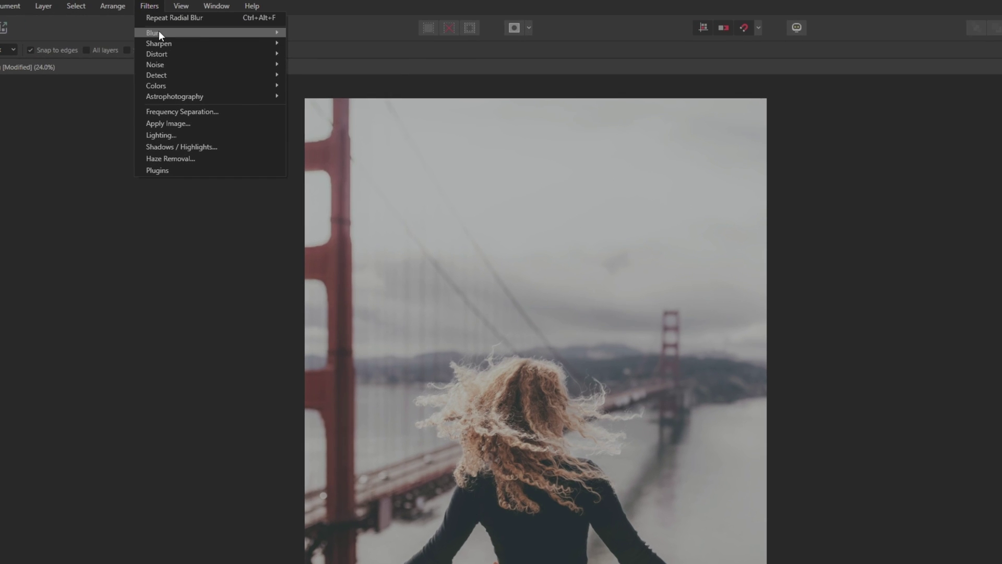
Add a Zoom Blur to the masked background and bring its radius down to about 25.6 px.
{"action": "mouse_move", "coordinate": [190, 24]}
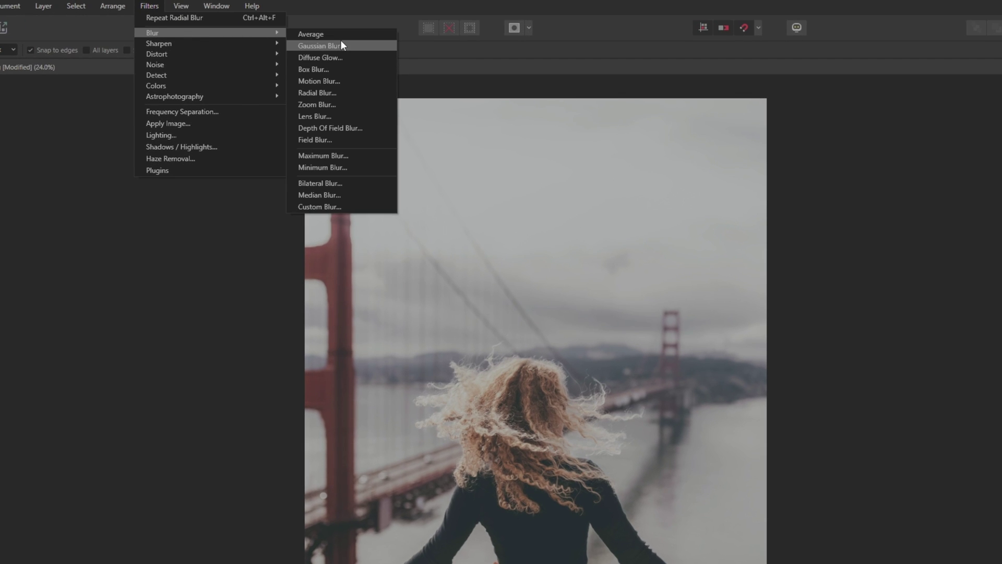
{"action": "left_click", "coordinate": [340, 103]}
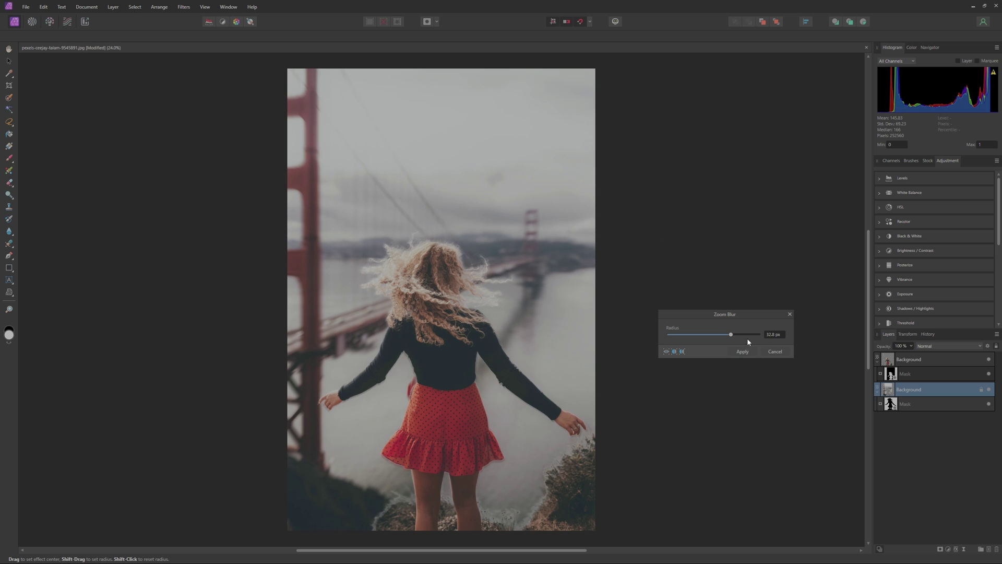
{"action": "mouse_move", "coordinate": [730, 339]}
{"action": "left_mouse_down"}
{"action": "mouse_move", "coordinate": [665, 340]}
{"action": "mouse_move", "coordinate": [771, 350]}
{"action": "mouse_move", "coordinate": [653, 354]}
{"action": "mouse_move", "coordinate": [749, 345]}
{"action": "mouse_move", "coordinate": [712, 349]}
{"action": "mouse_move", "coordinate": [735, 347]}
{"action": "left_mouse_up"}
{"action": "left_click_drag", "start_coordinate": [726, 313], "coordinate": [692, 357]}
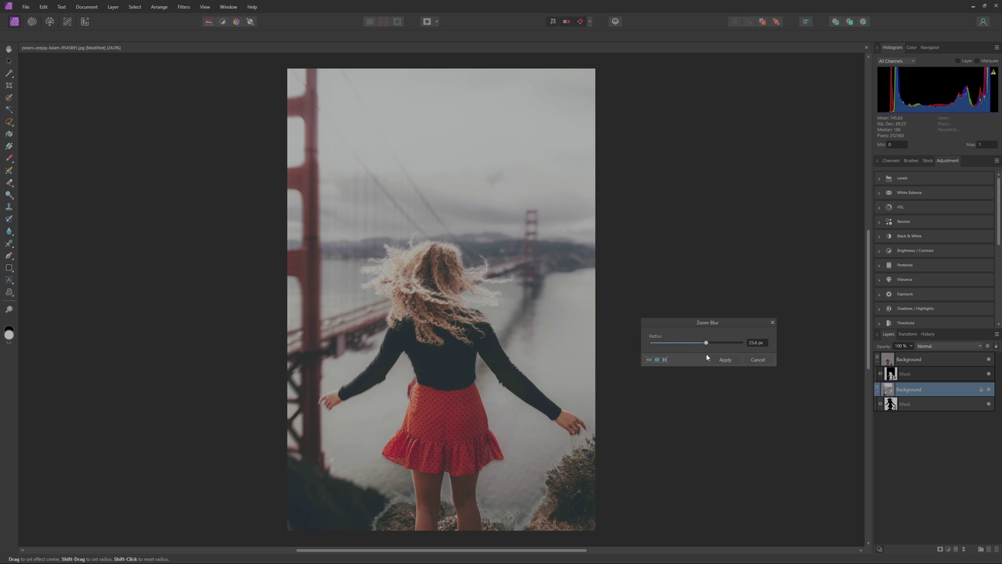